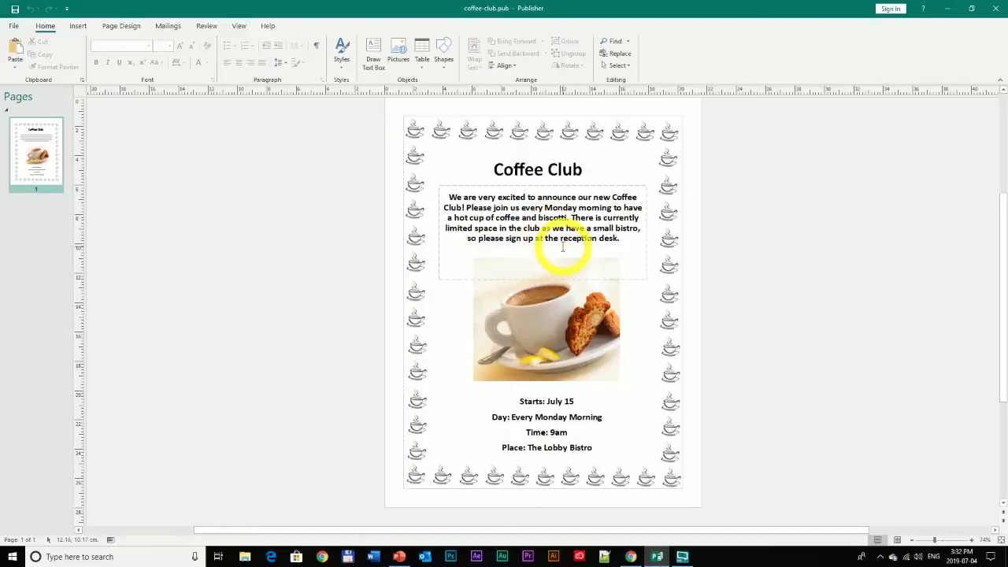
- Download the Coffee Club widescreen template from ShowBitz CMS and open coffee_club (2).pptx in PowerPoint
left_click(631, 556)
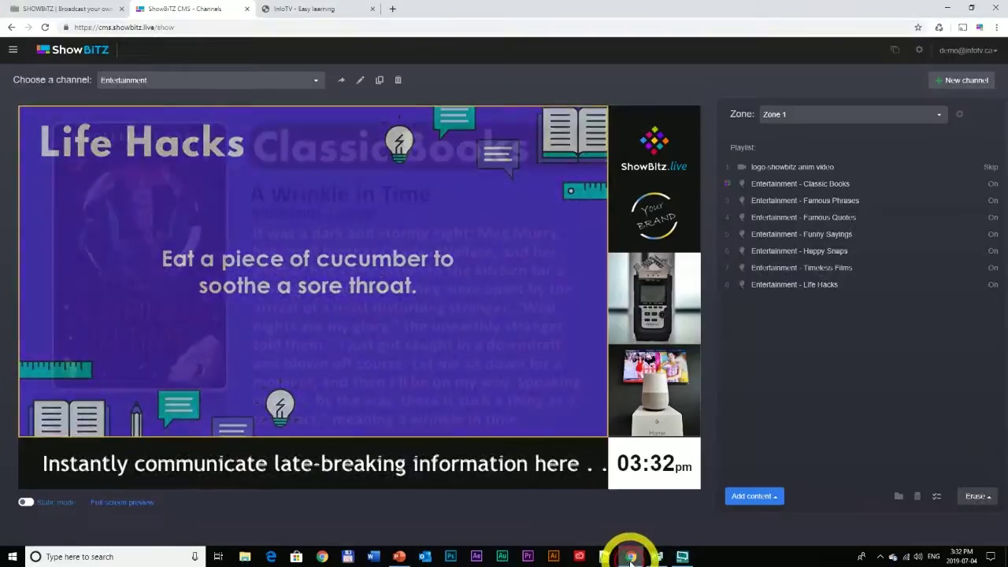
left_click(12, 49)
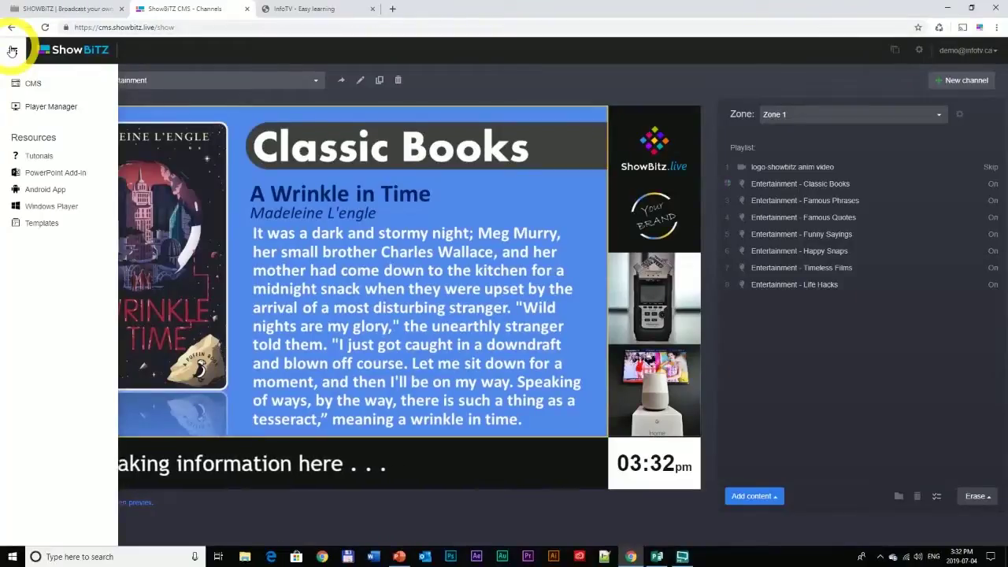
left_click(27, 227)
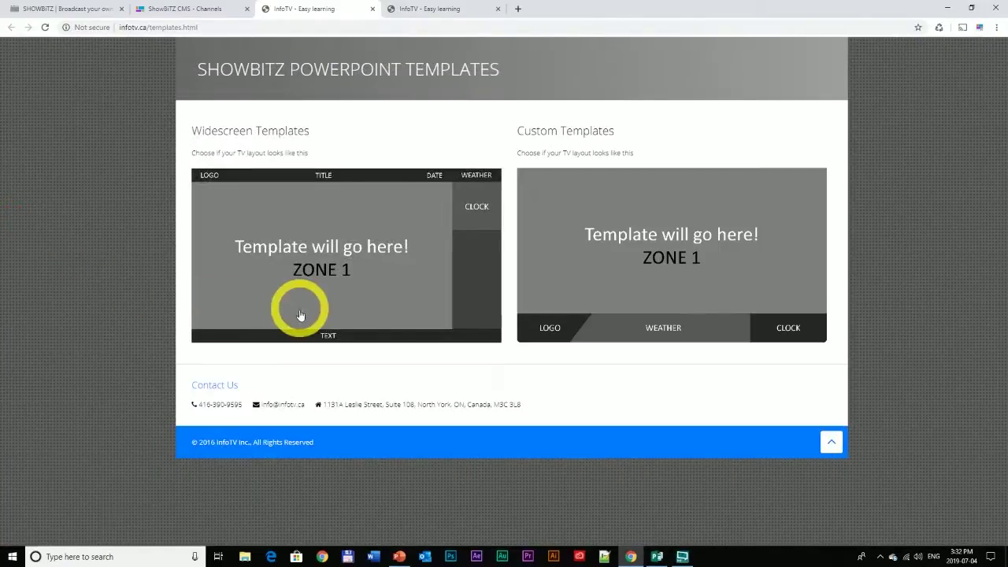
left_click(397, 307)
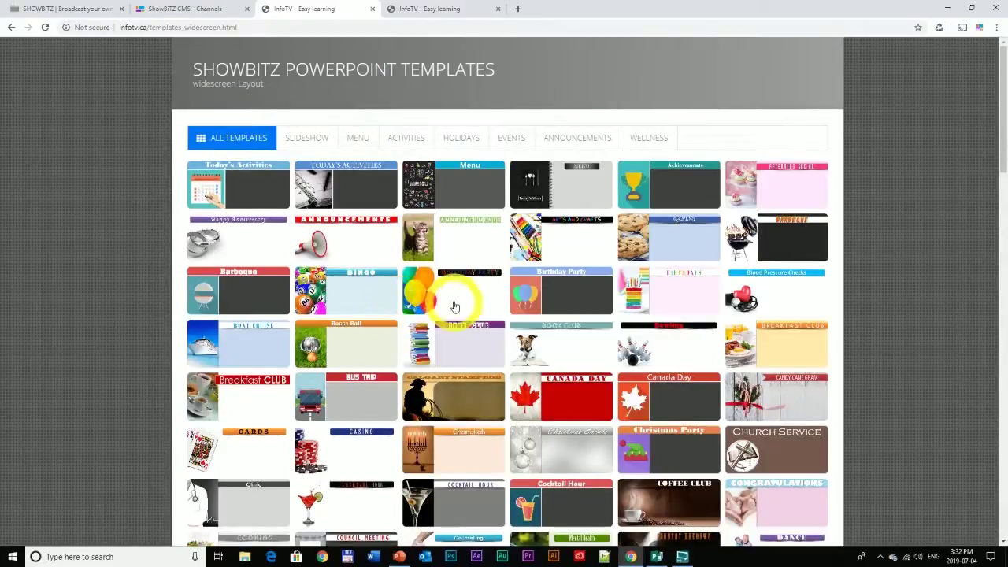
scroll(513, 265, "down", 3)
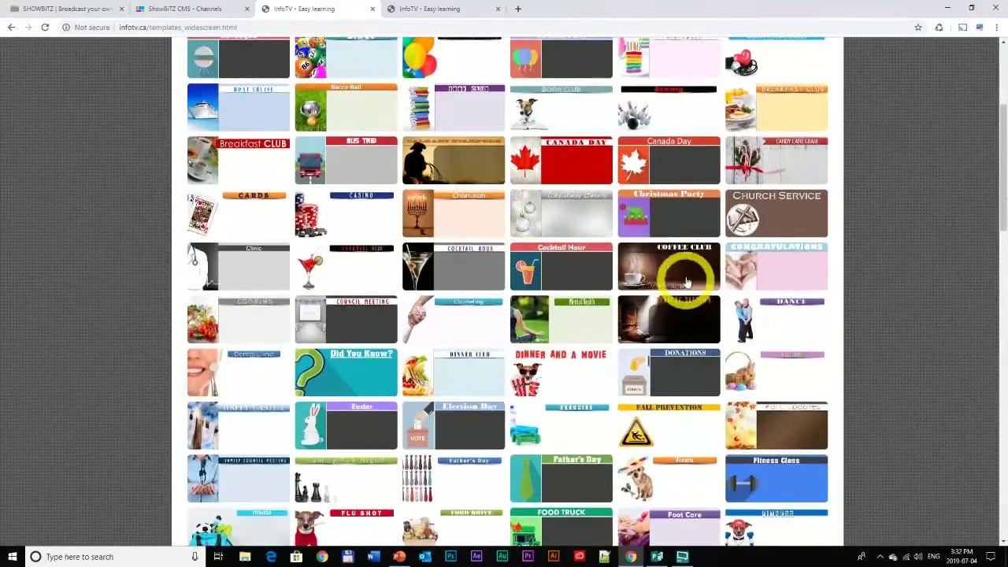
left_click(681, 274)
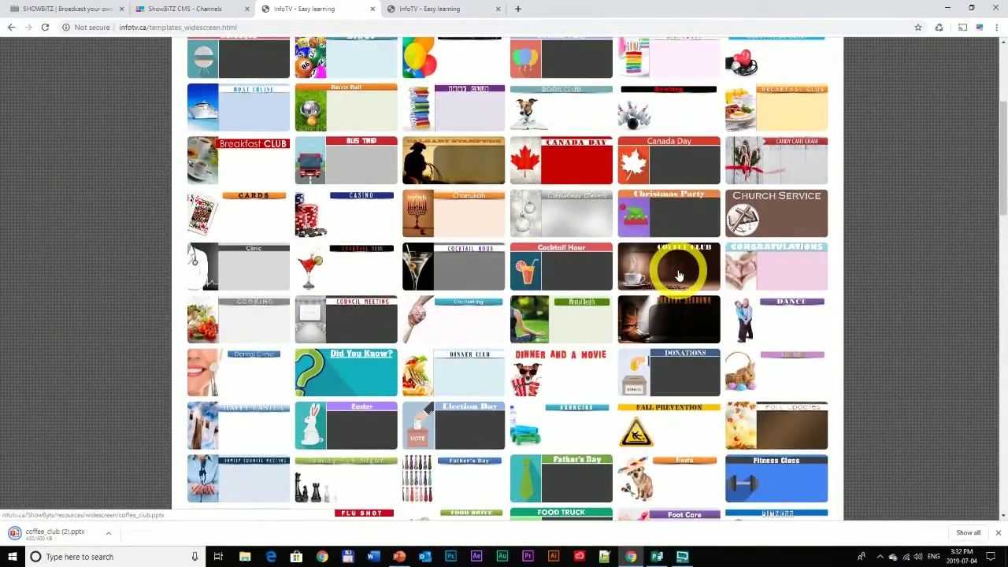
left_click(48, 534)
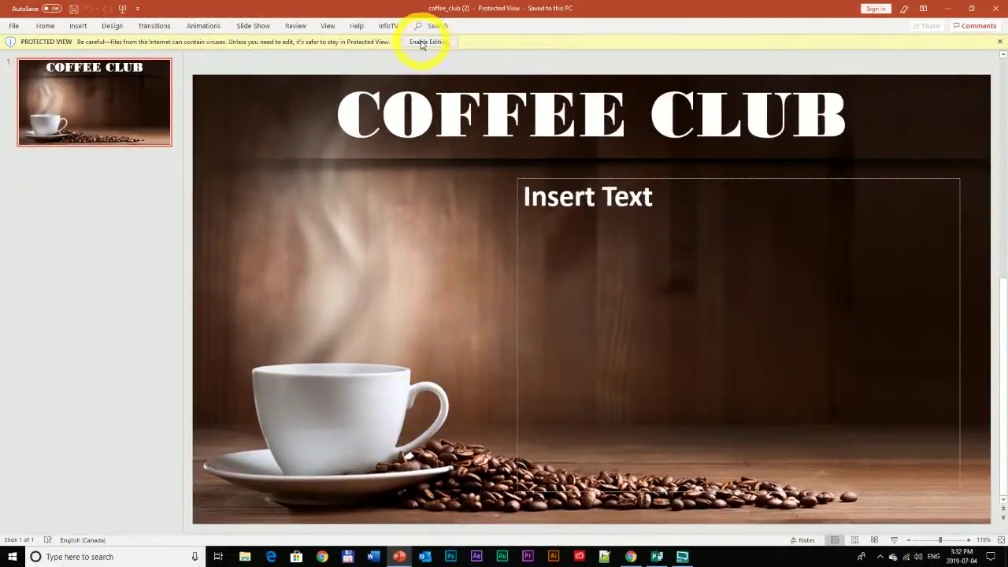
- Enable editing on the presentation and copy the flyer's whole announcement paragraph in Publisher
left_click(421, 44)
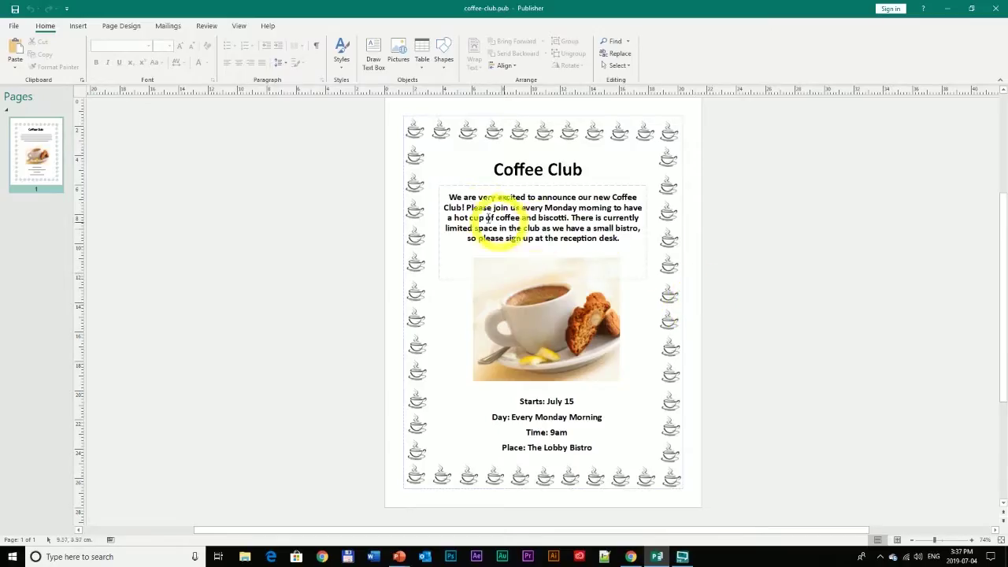
triple_click(504, 207)
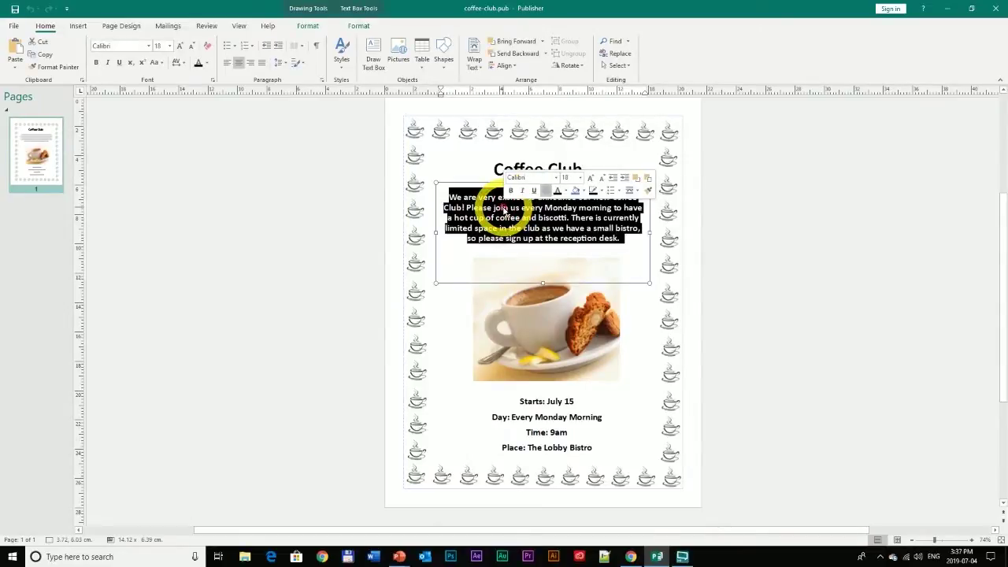
key("ctrl+c")
- Return to the slide and place the cursor in the empty Insert Text placeholder
left_click(819, 325)
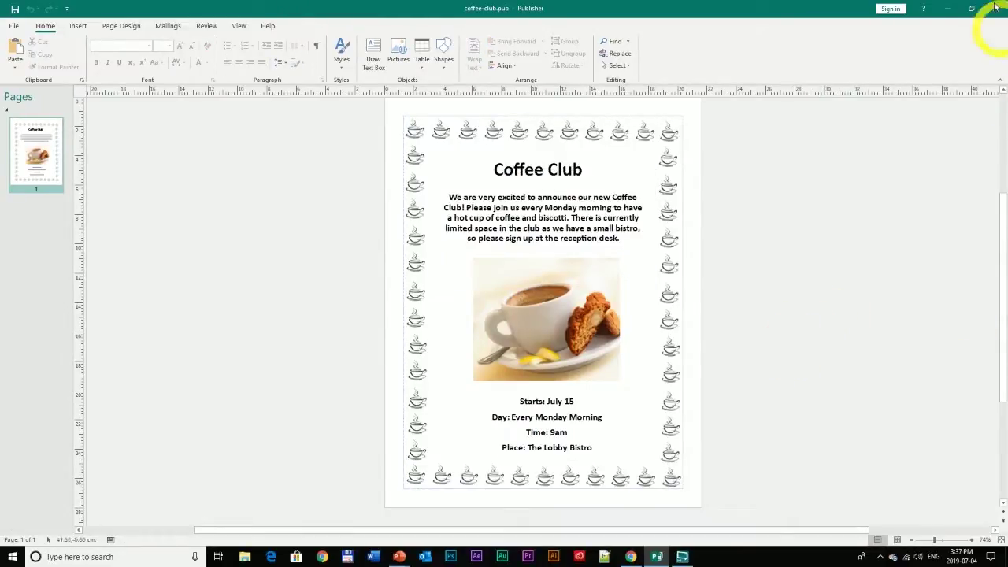
left_click(948, 8)
left_click(563, 196)
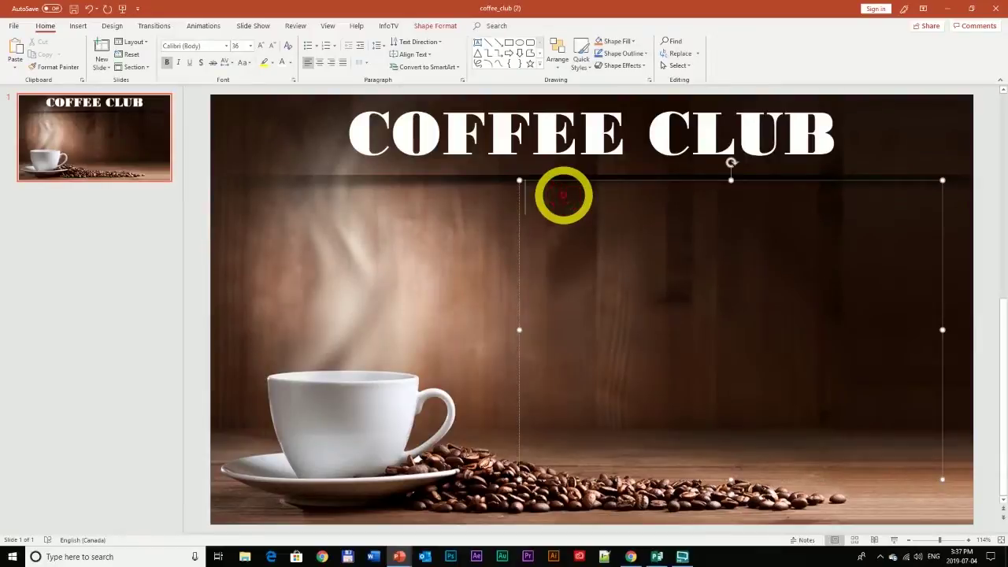
- Paste the announcement and condense it to begin 'New Coffee Club!' with a capital N
key("ctrl+v")
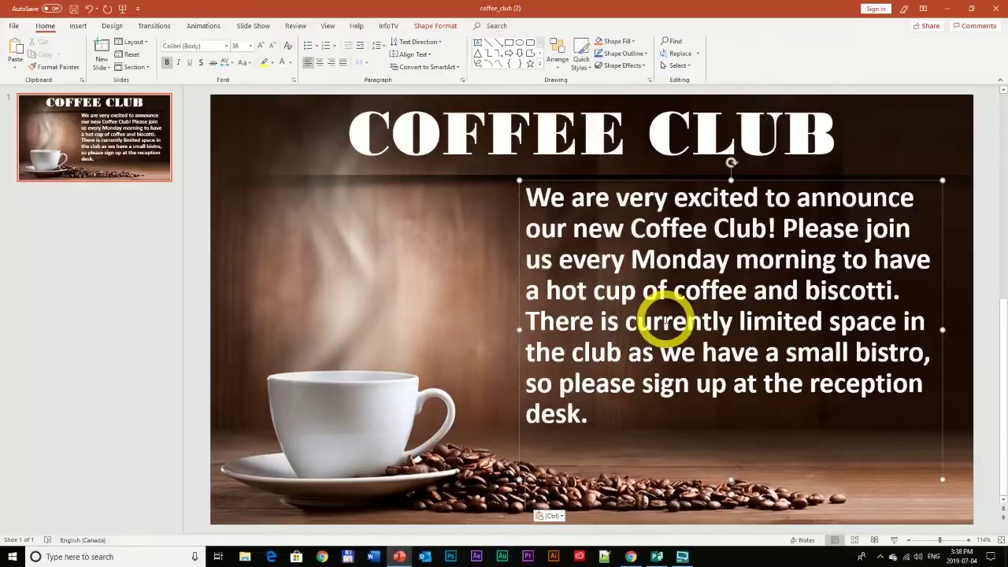
left_click(535, 197)
left_click_drag(535, 197, 566, 230)
key("Delete")
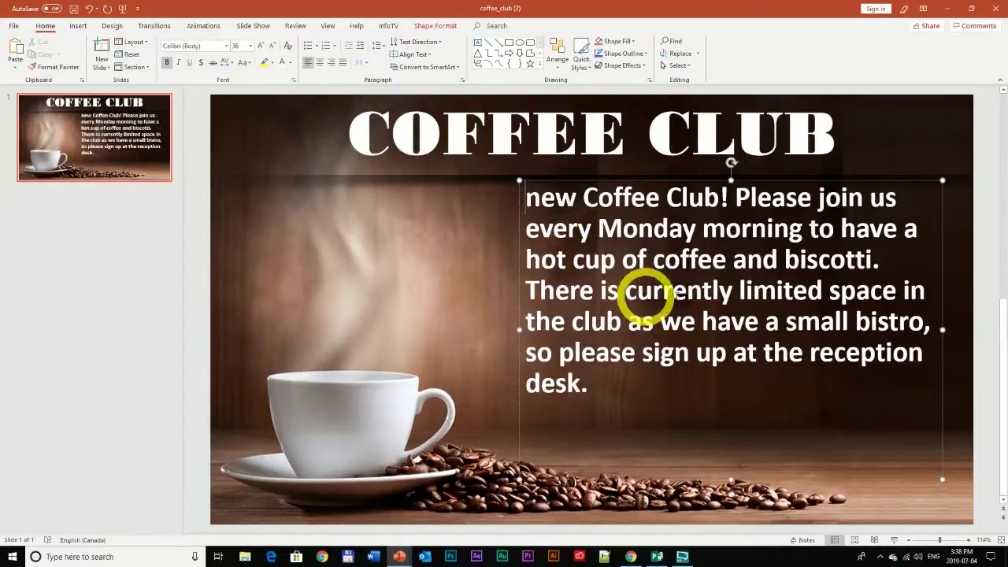
left_click(738, 244)
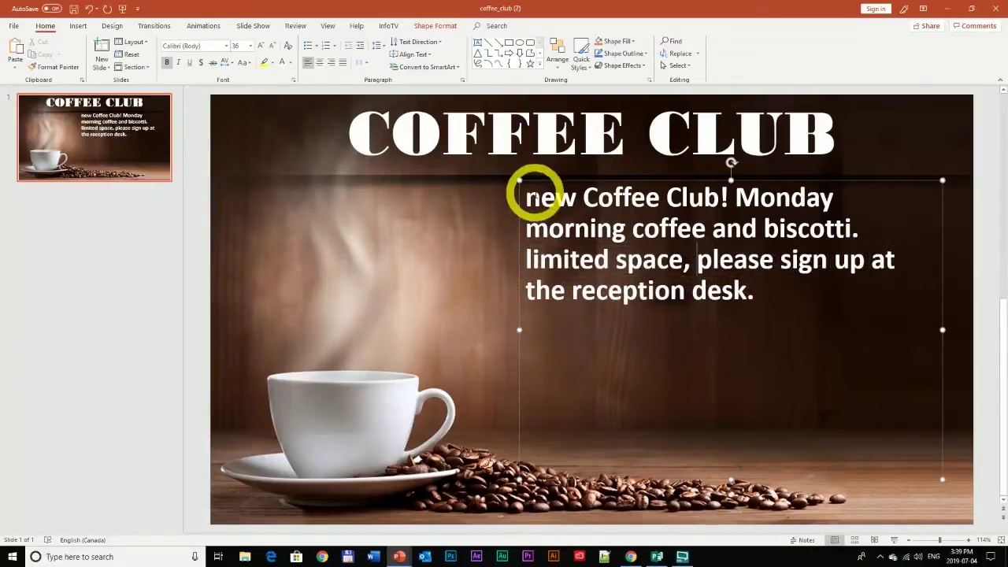
left_click(543, 199)
key("BackSpace")
type("N")
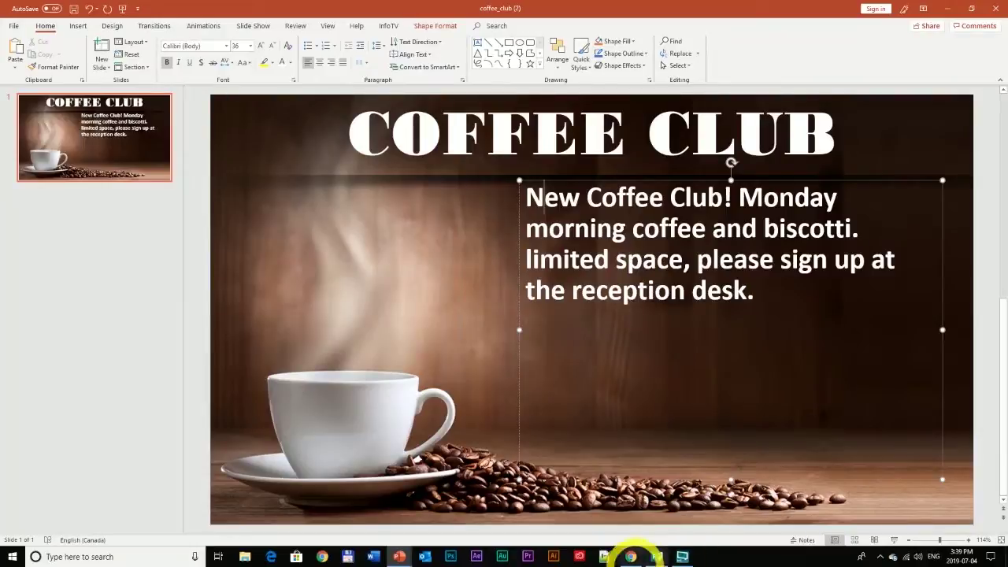
- Copy the flyer's four event-detail lines and set the cursor below the announcement
left_click(657, 557)
left_click(523, 390)
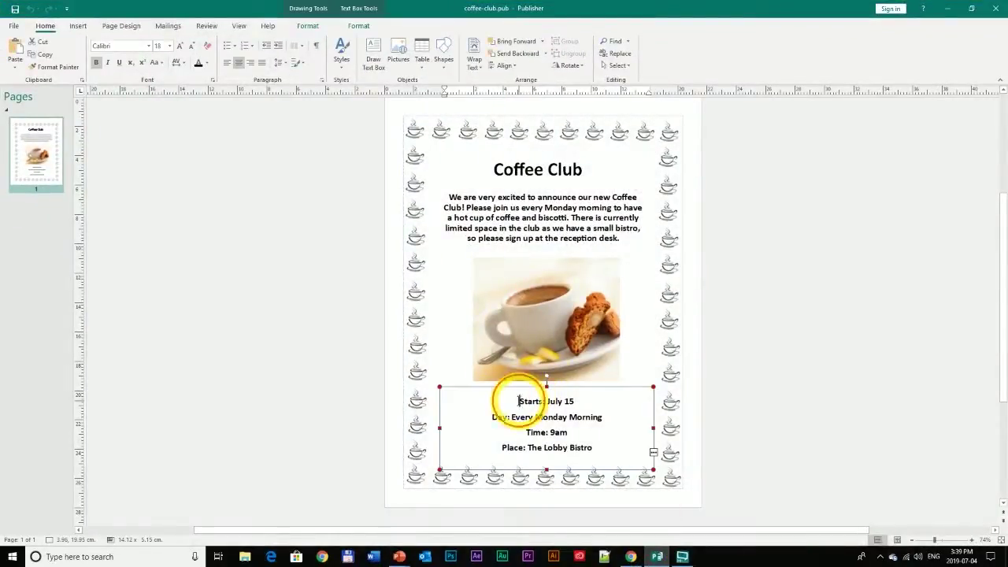
left_click_drag(517, 401, 596, 447)
key("ctrl+c")
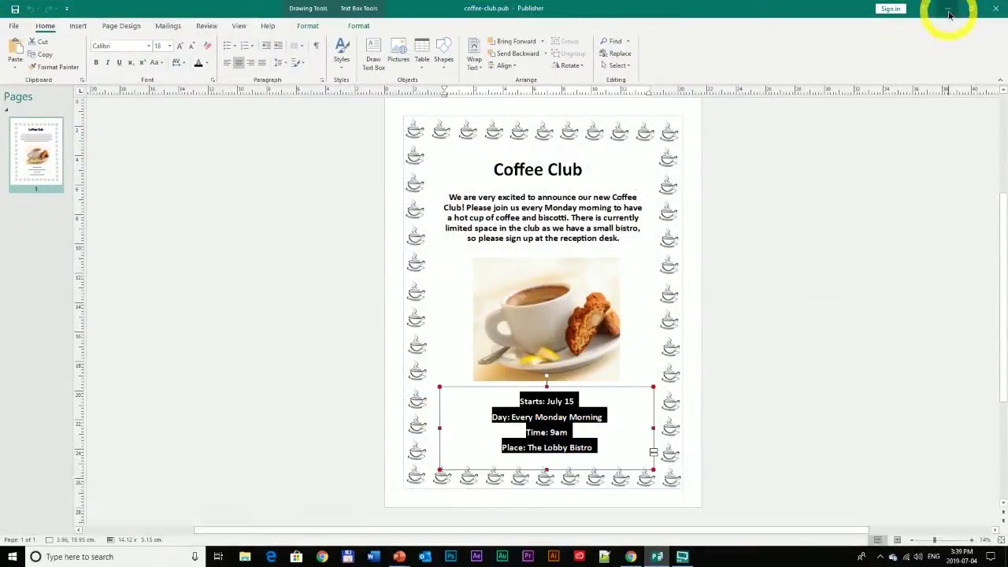
left_click(948, 9)
left_click(616, 329)
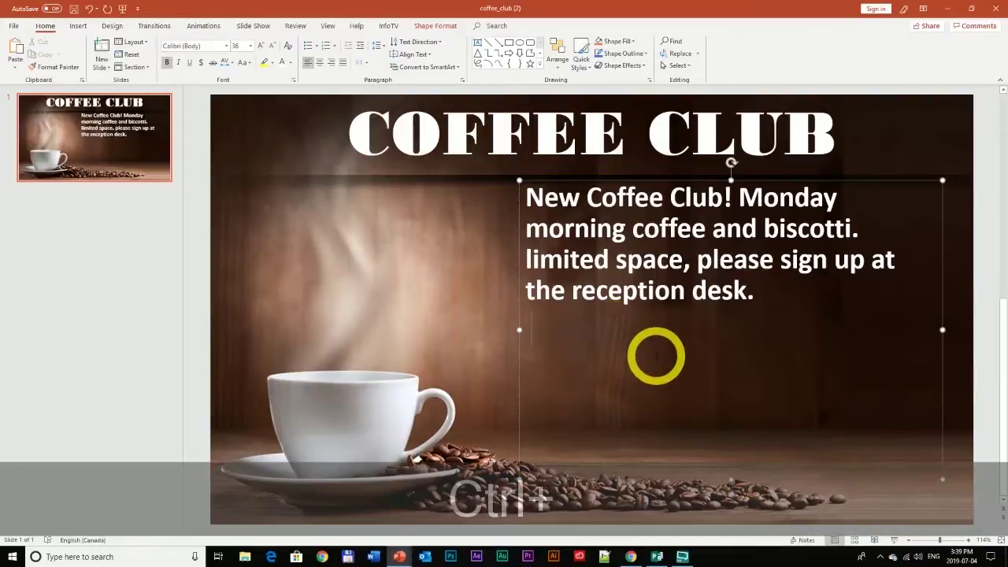
- Paste the event details and split them into lines: Starts July 15, Monday morning 9am, coffee and biscotti, The Lobby Bistro
key("ctrl+v")
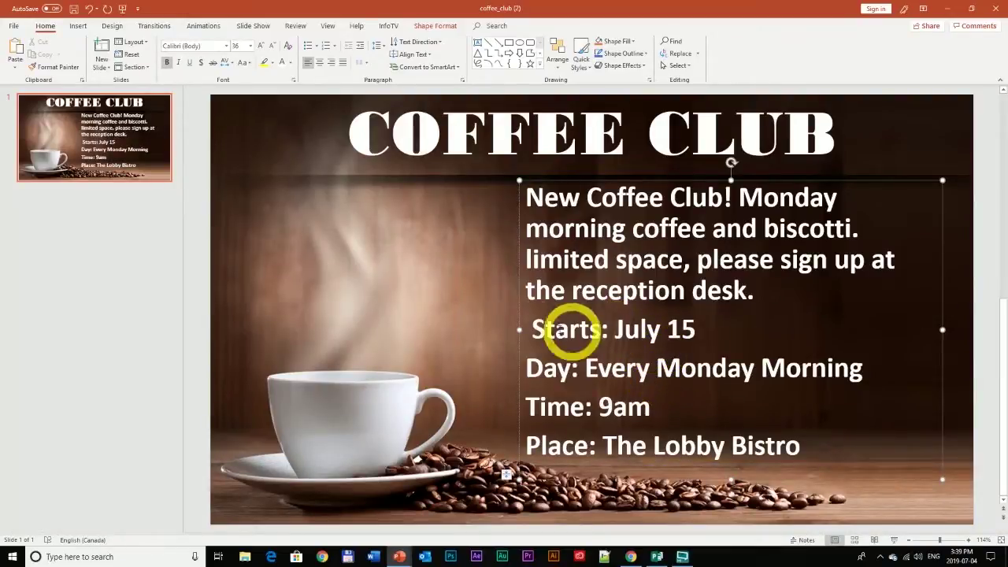
left_click_drag(534, 330, 531, 207)
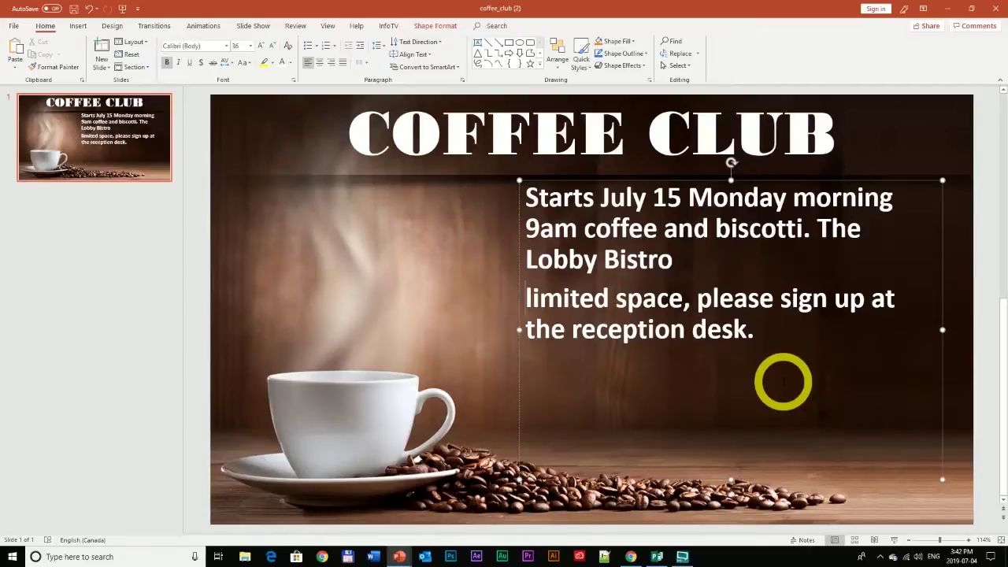
left_click(689, 200)
key("Return")
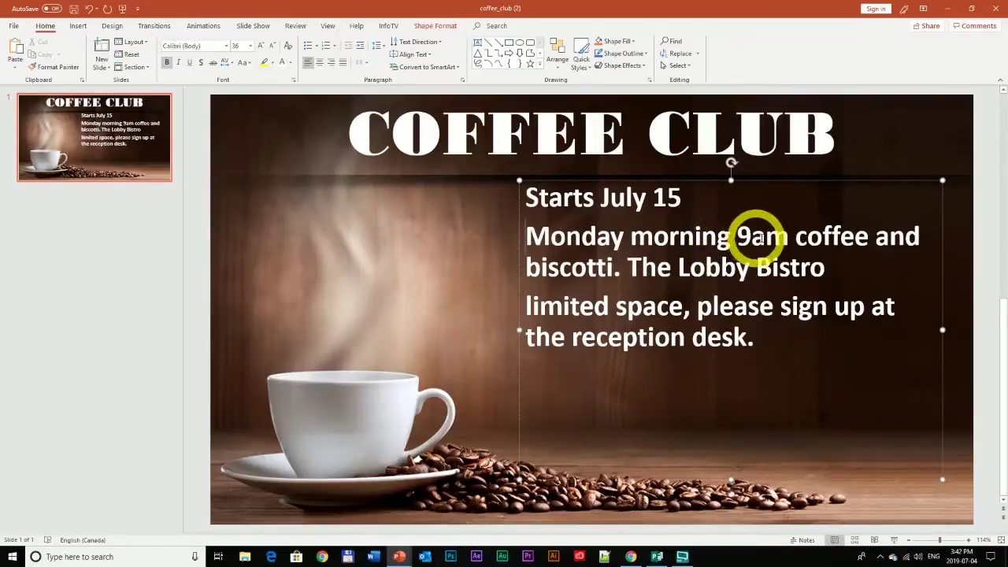
left_click(790, 236)
key("Return")
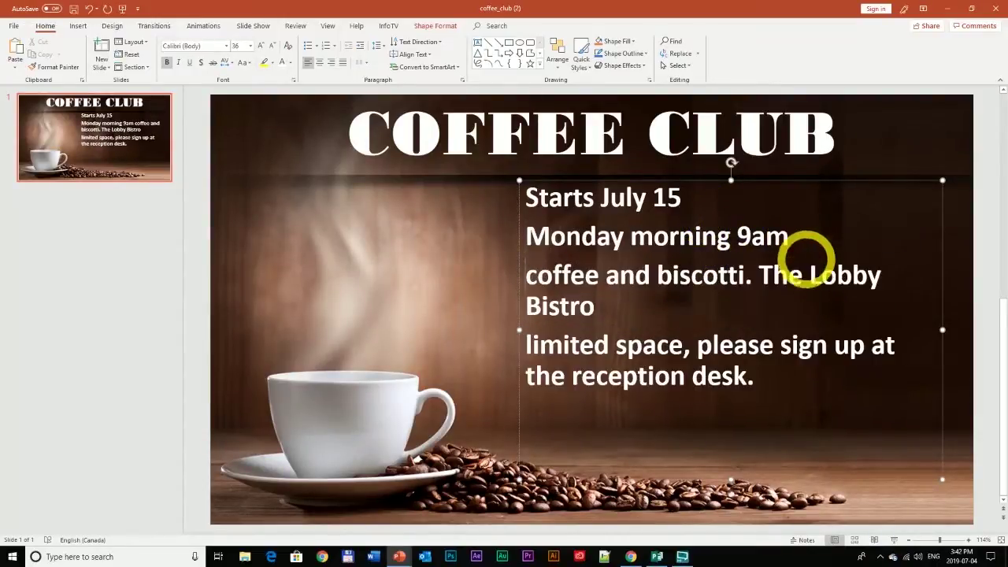
left_click(754, 286)
key("BackSpace")
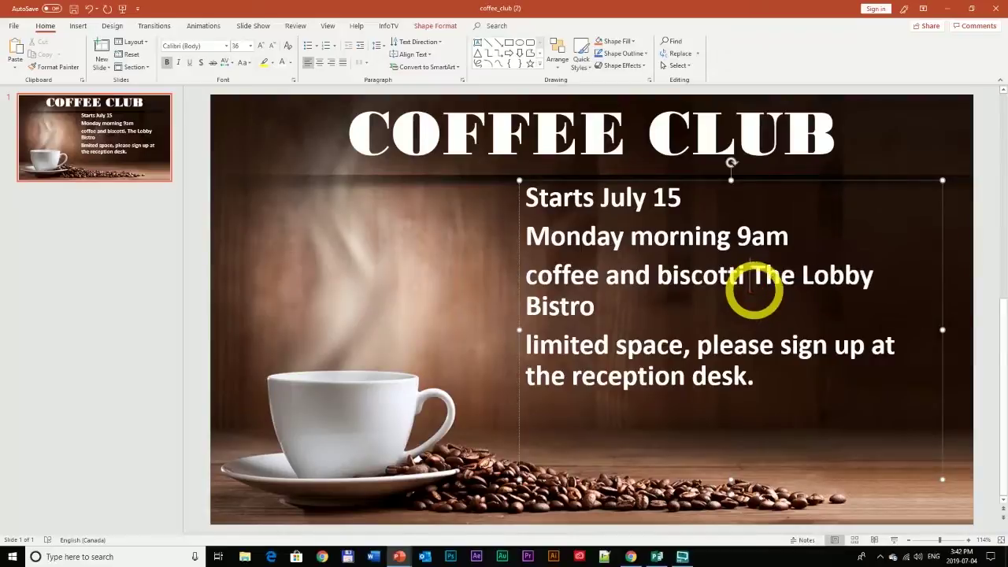
left_click(772, 286)
key("Return")
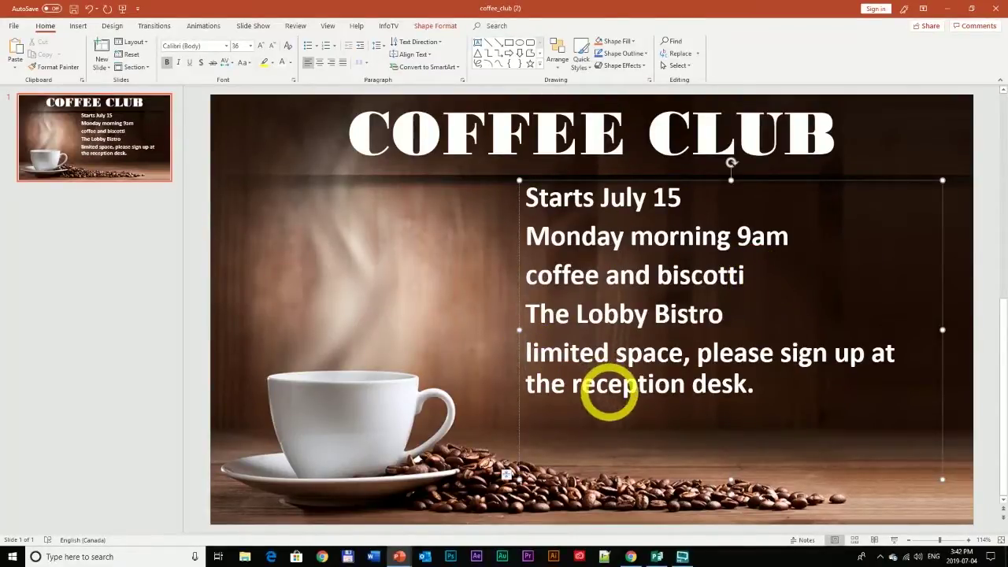
key("Return")
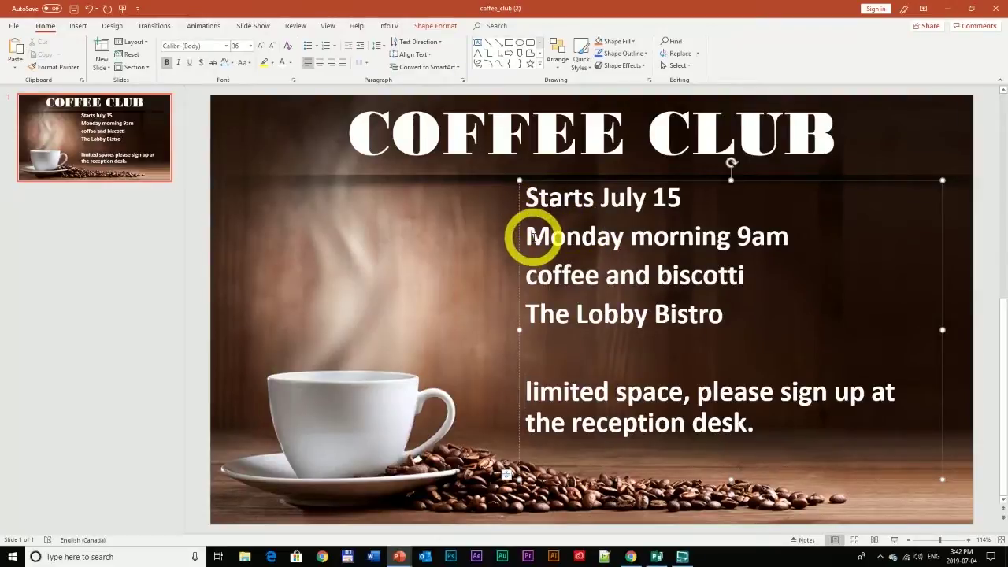
key("Return")
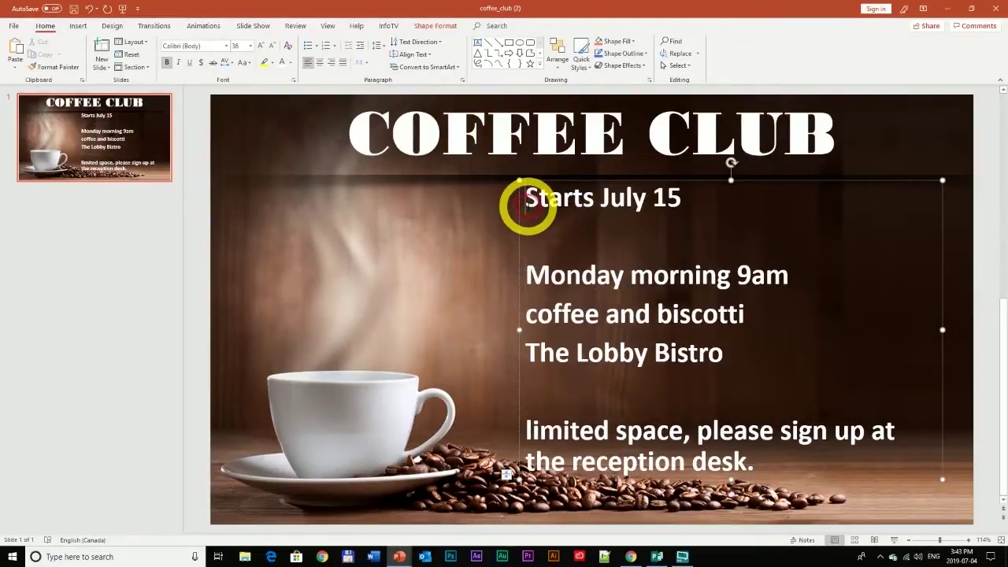
- Prefix the first line with 'New!' and capitalize 'Limited' in the sign-up note
left_click(527, 200)
type("New!")
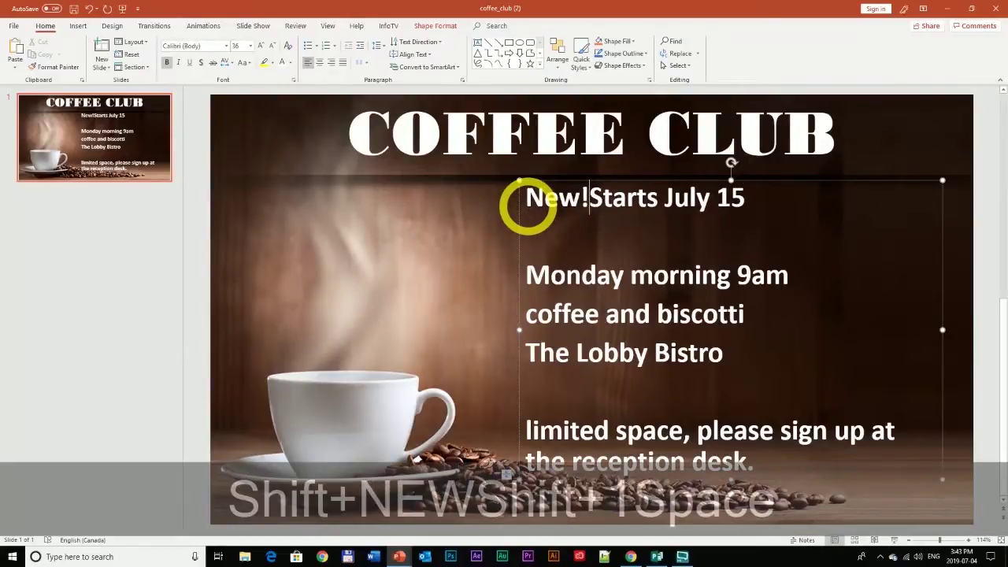
left_click(527, 431)
key("Delete")
type("L")
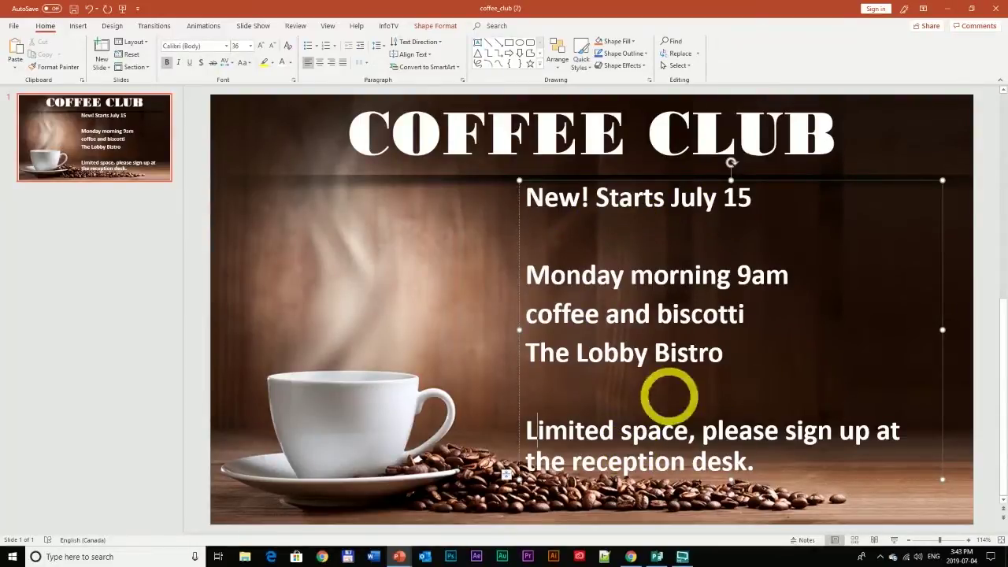
- Check the slide against the flyer and select the empty line under 'New! Starts July 15'
left_click(657, 557)
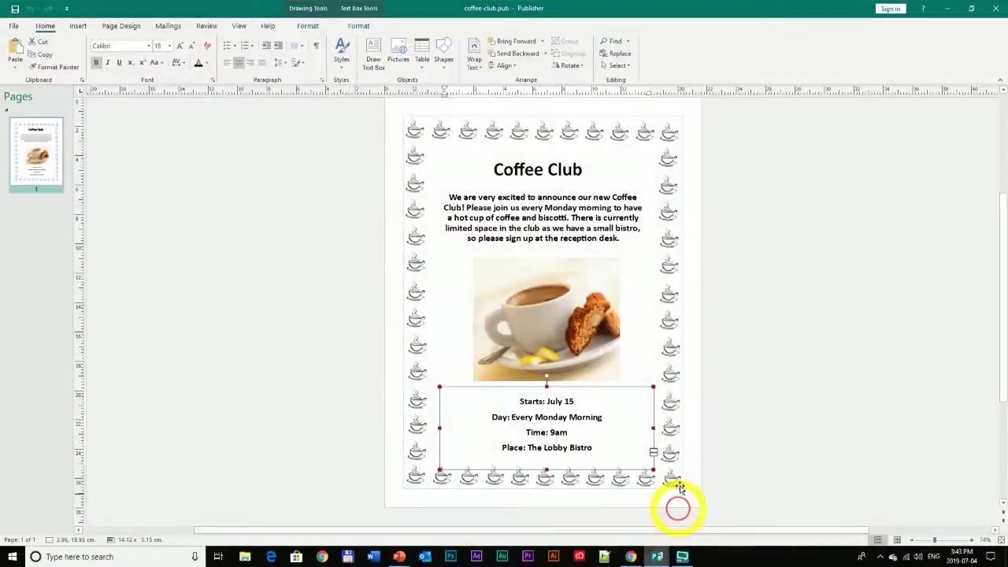
left_click(400, 557)
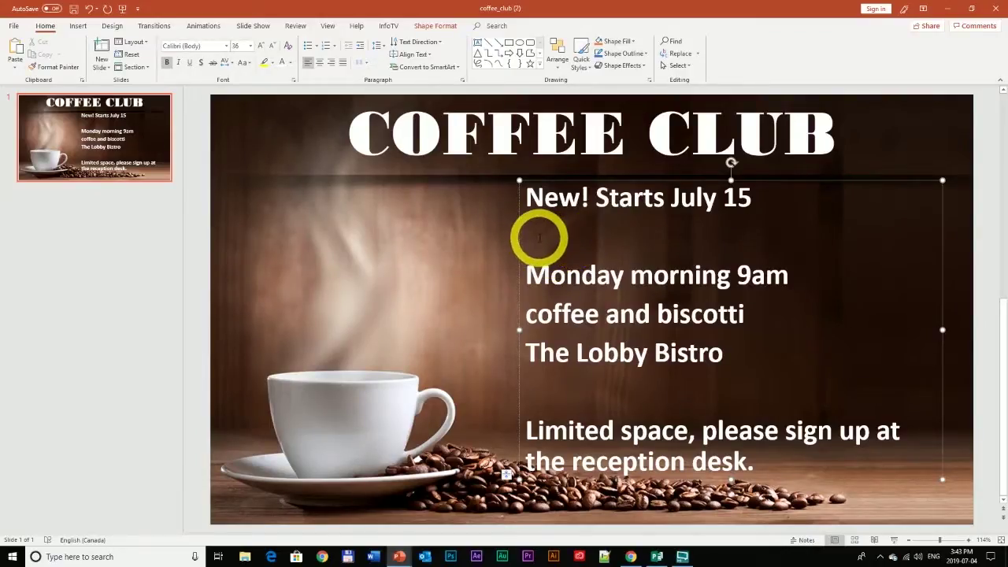
left_click_drag(540, 234, 534, 237)
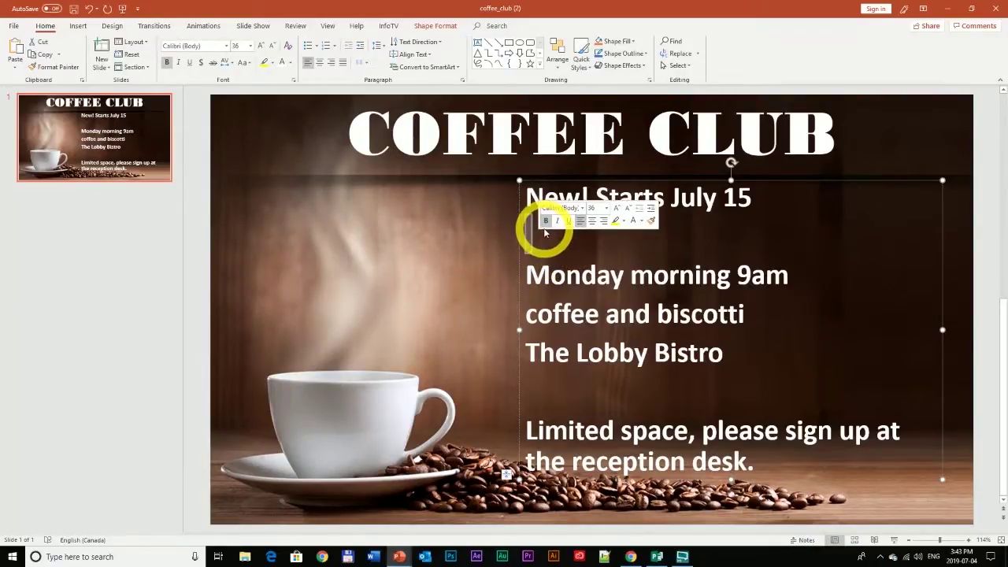